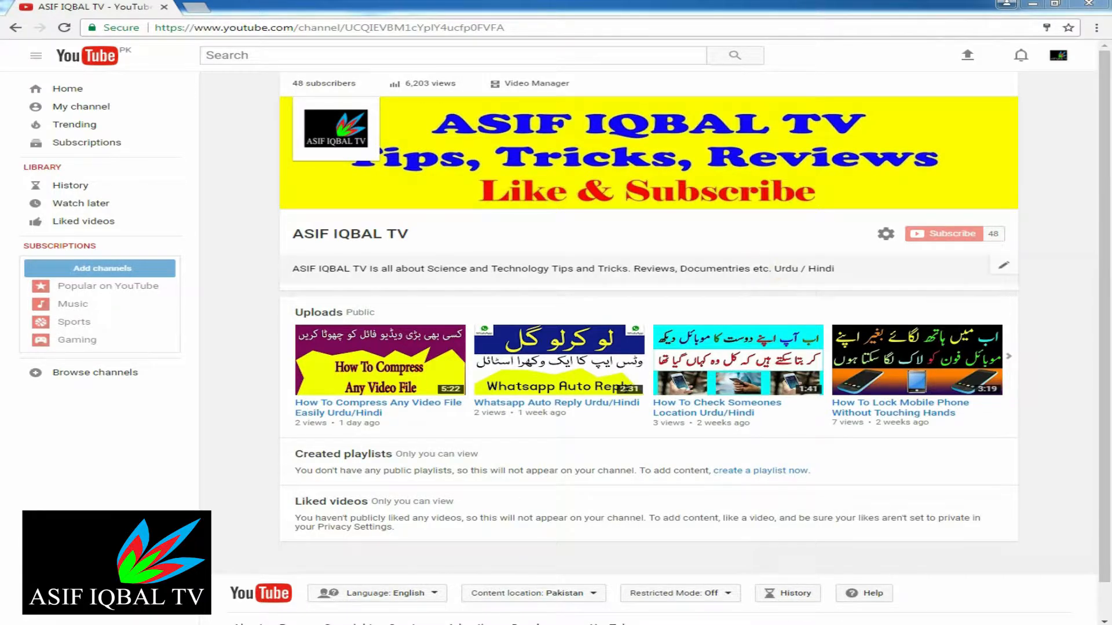
- Search the web for "videoscribe" in a new browser tab
{"action": "left_click", "coordinate": [196, 7]}
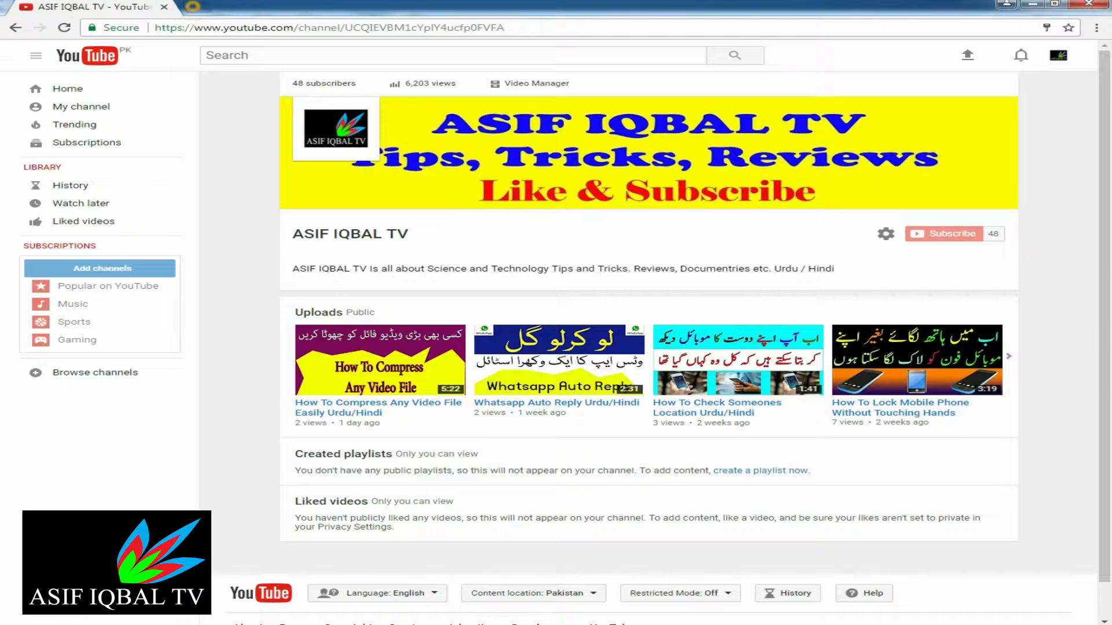
{"action": "left_click", "coordinate": [243, 25]}
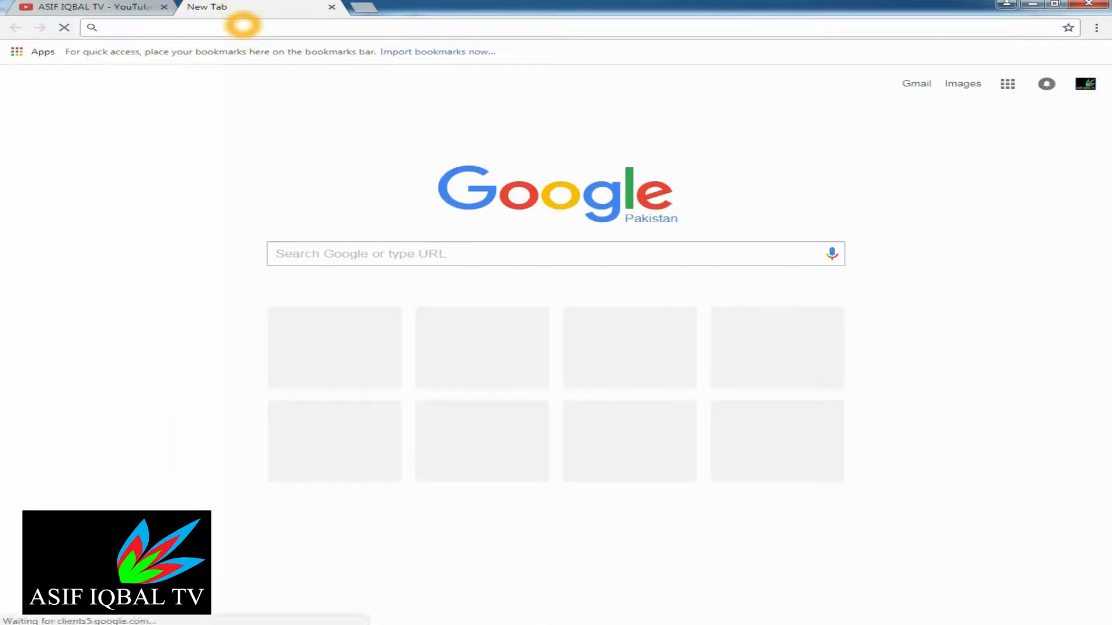
{"action": "type", "text": "video"}
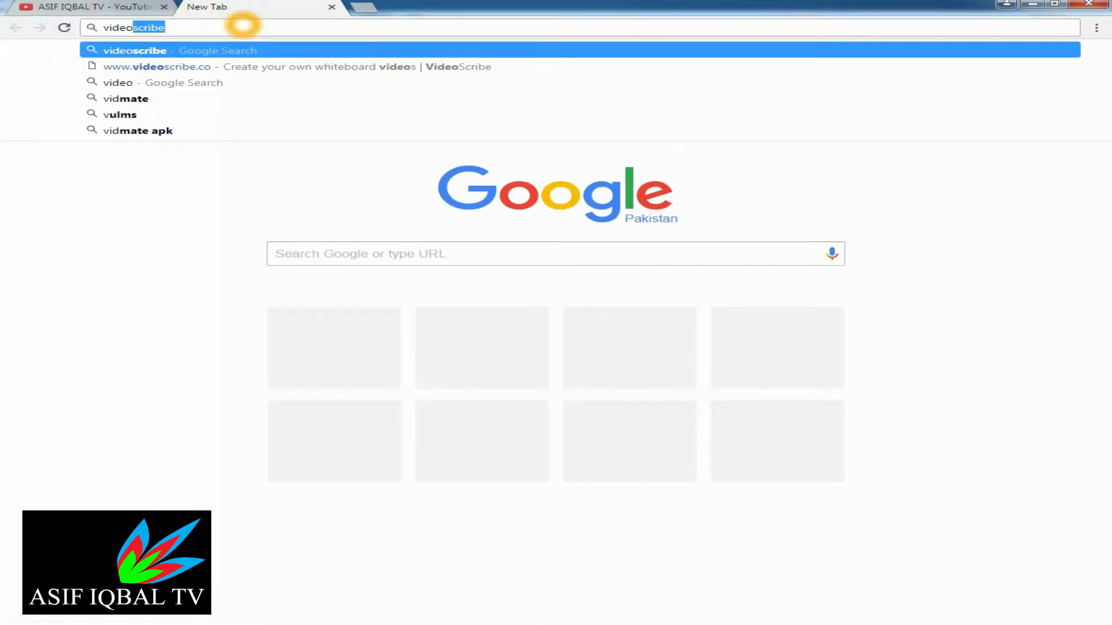
{"action": "type", "text": "scri"}
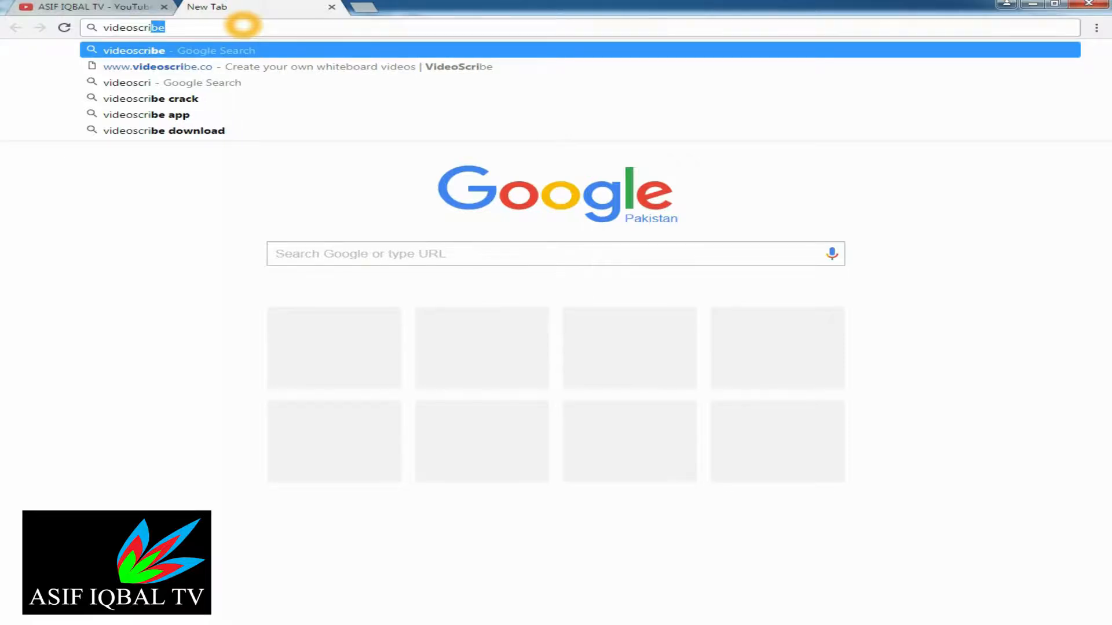
{"action": "type", "text": "be"}
{"action": "key", "text": "Return"}
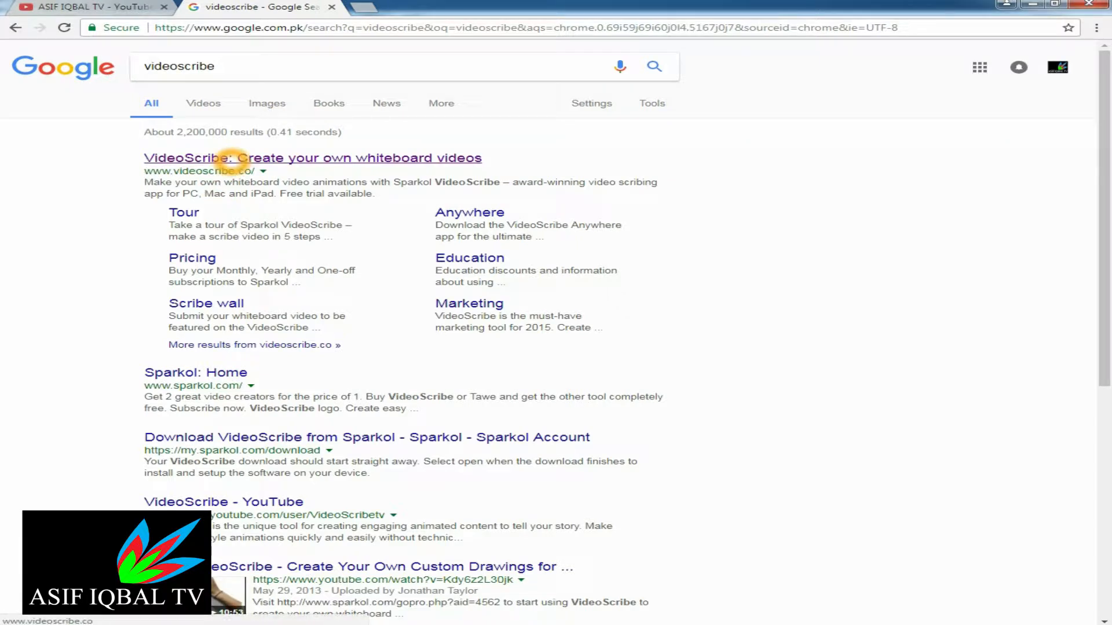
- Open the trial sign-up form from the VideoScribe website, review its fields, and close the page
{"action": "left_click", "coordinate": [189, 158]}
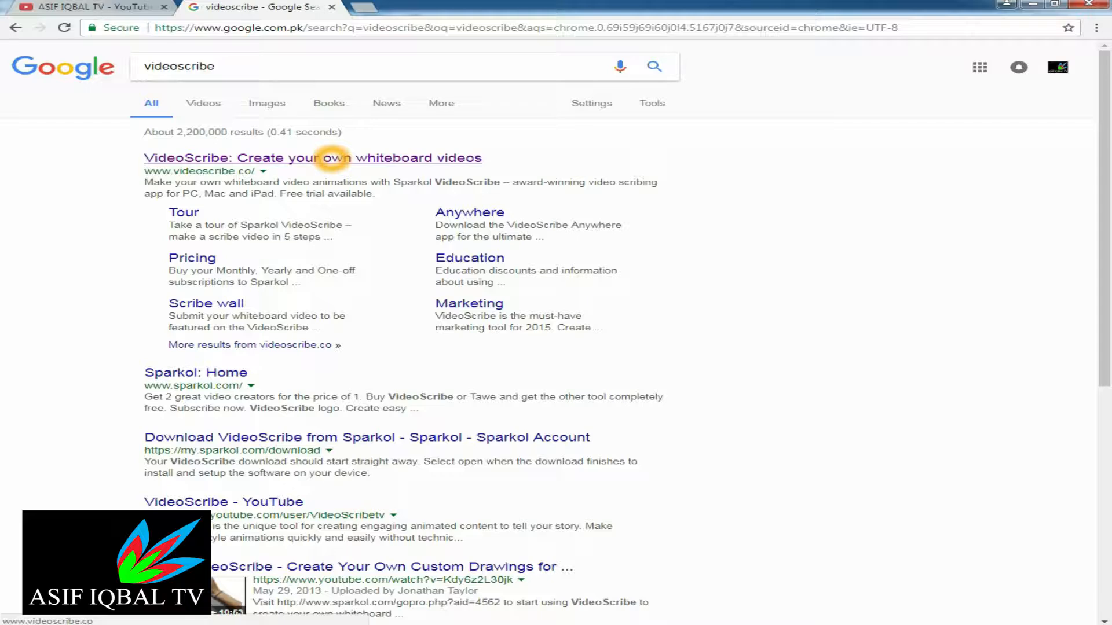
{"action": "left_click", "coordinate": [347, 158]}
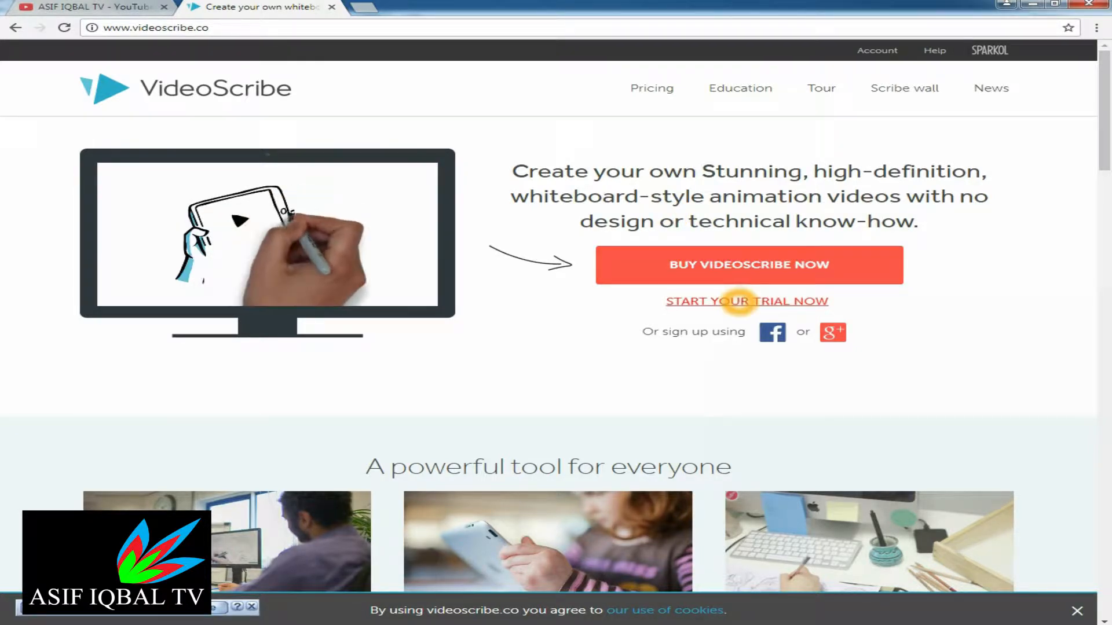
{"action": "left_click", "coordinate": [738, 300]}
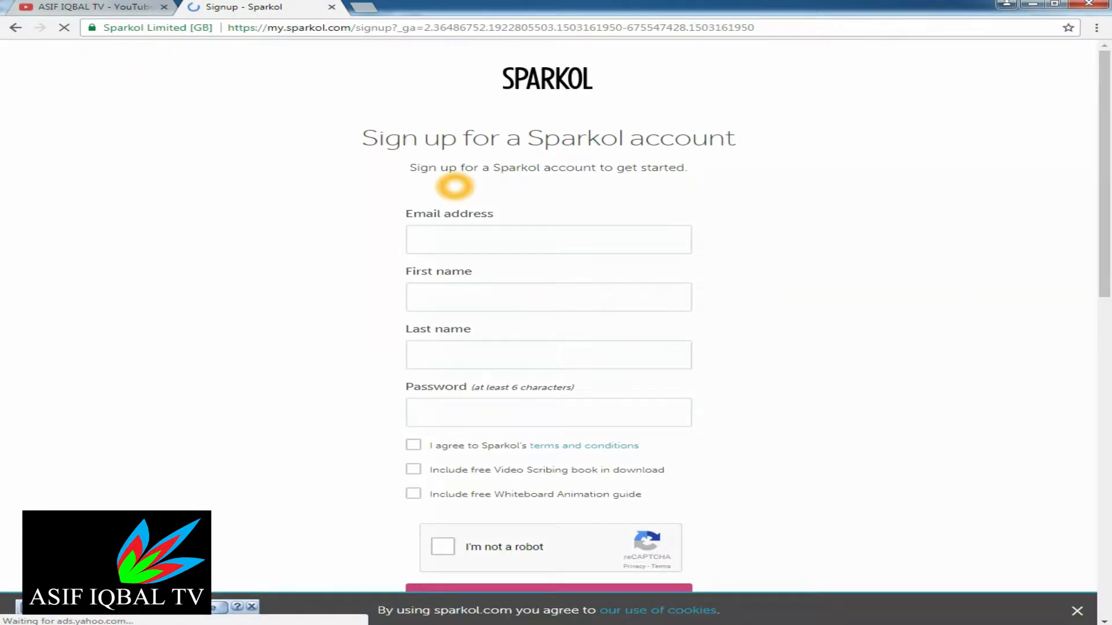
{"action": "scroll", "coordinate": [468, 286], "scroll_direction": "down", "scroll_amount": 3}
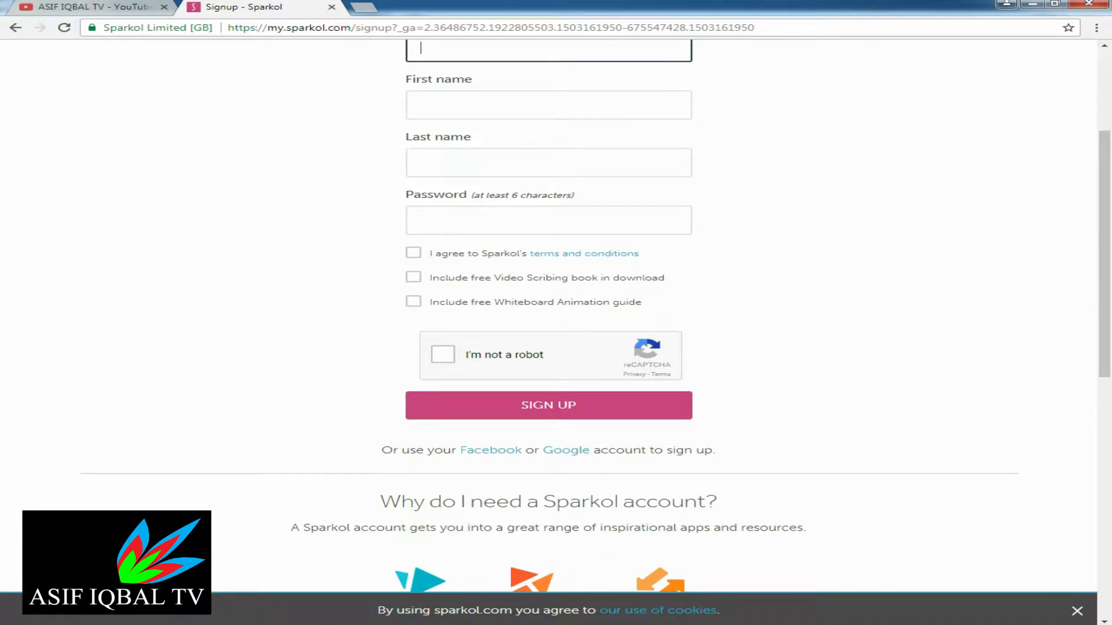
{"action": "key", "text": "ctrl+w"}
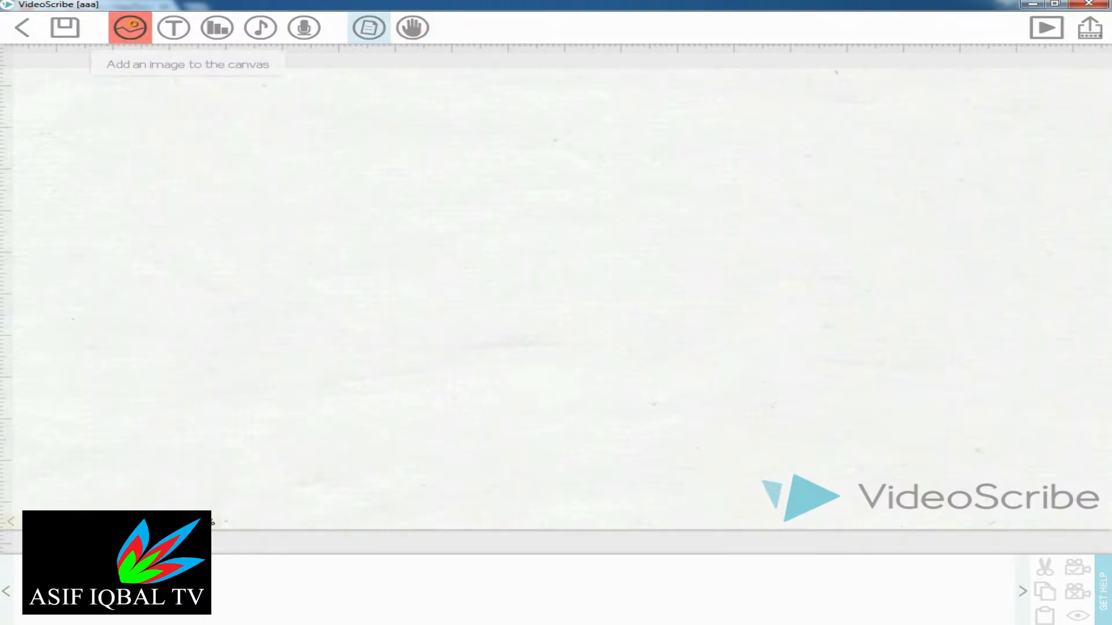
- Add the beach ball image from the base library's Household category and shrink it at the canvas centre
{"action": "left_click", "coordinate": [130, 27]}
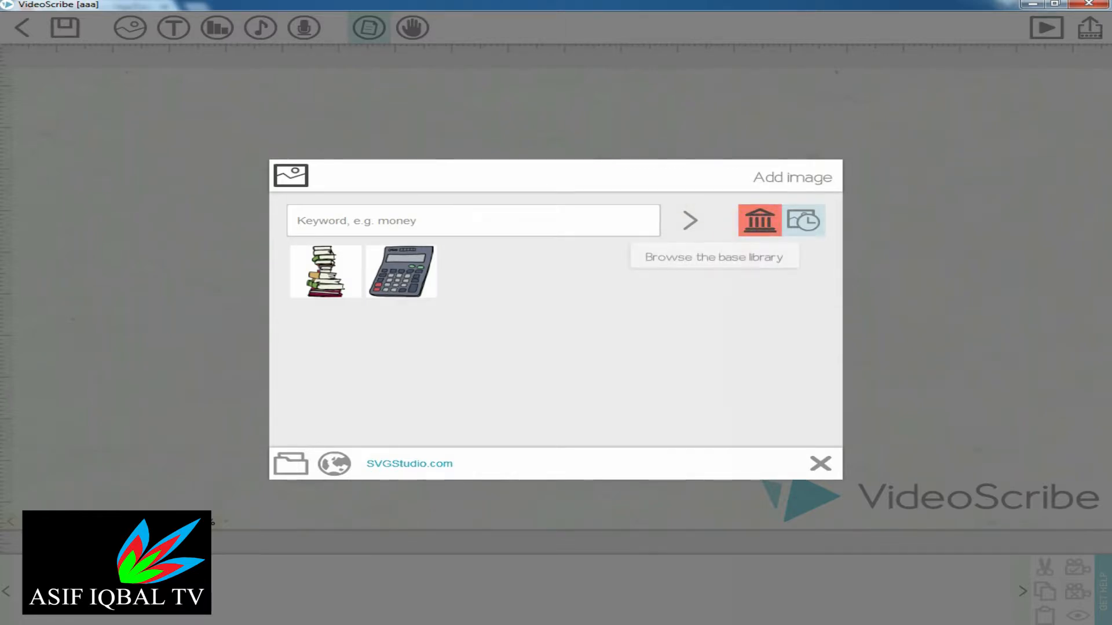
{"action": "left_click", "coordinate": [756, 220]}
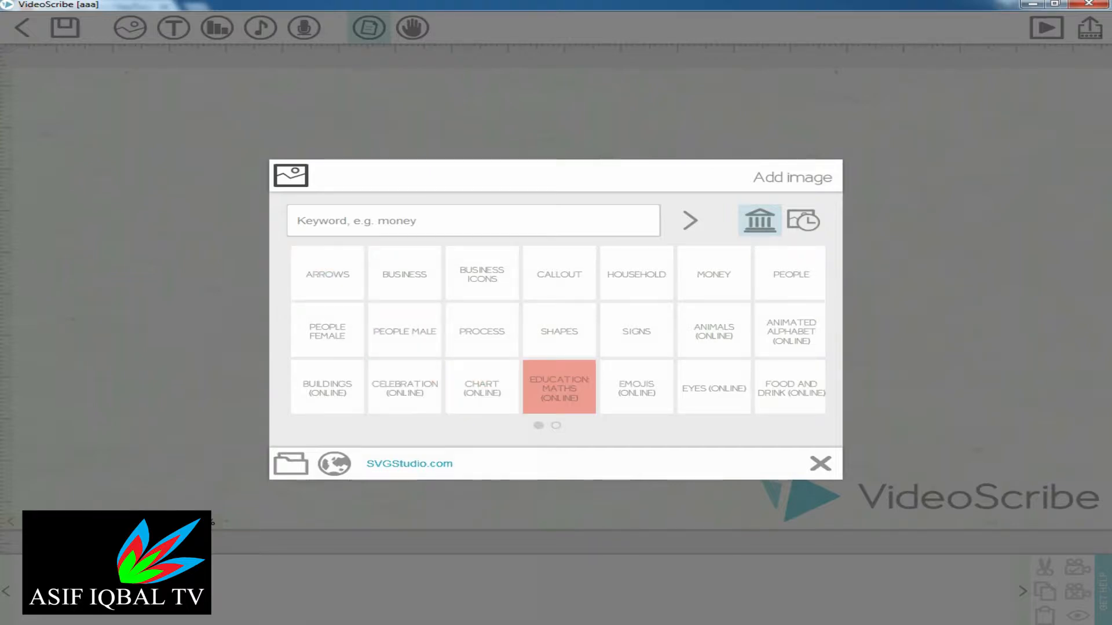
{"action": "left_click", "coordinate": [546, 273]}
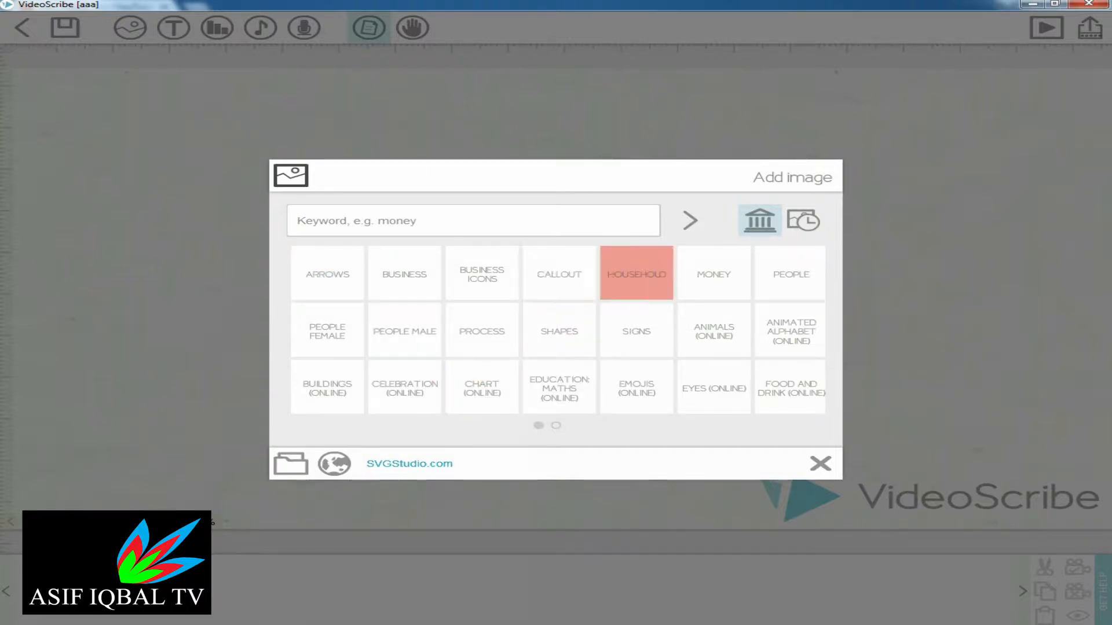
{"action": "left_click", "coordinate": [639, 273]}
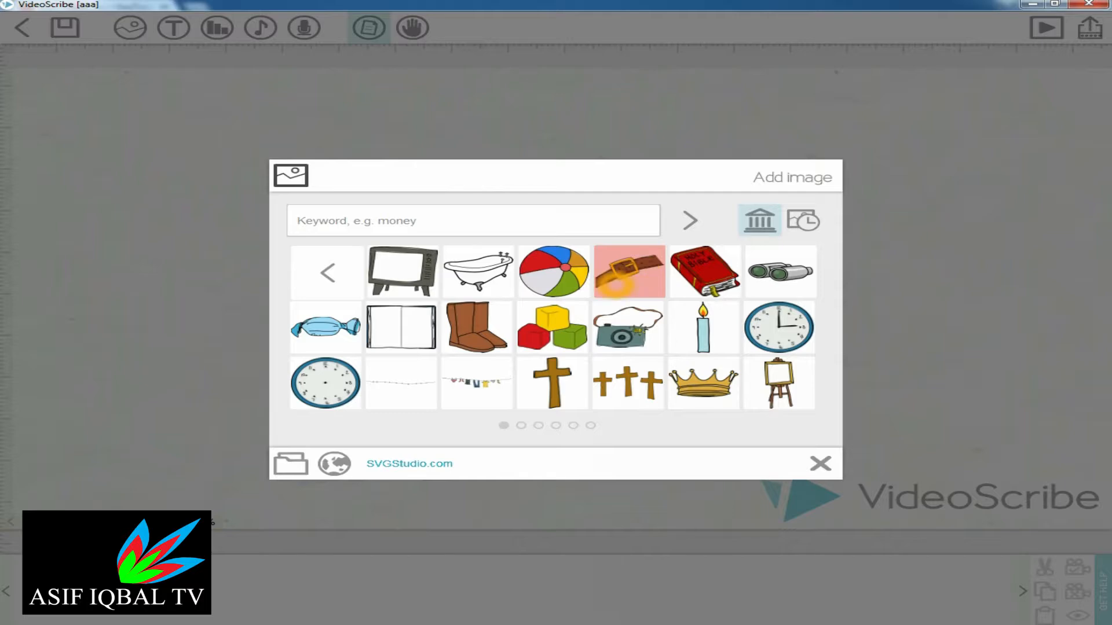
{"action": "left_click", "coordinate": [542, 275]}
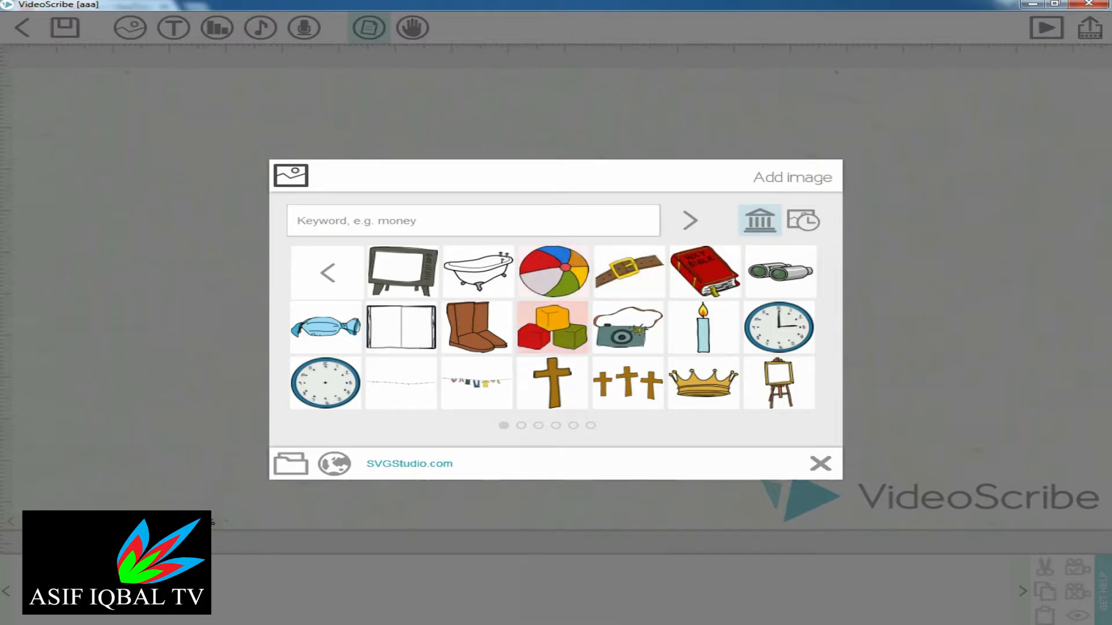
{"action": "scroll", "coordinate": [559, 348], "scroll_direction": "down", "scroll_amount": 2}
{"action": "scroll", "coordinate": [521, 327], "scroll_direction": "down", "scroll_amount": 3}
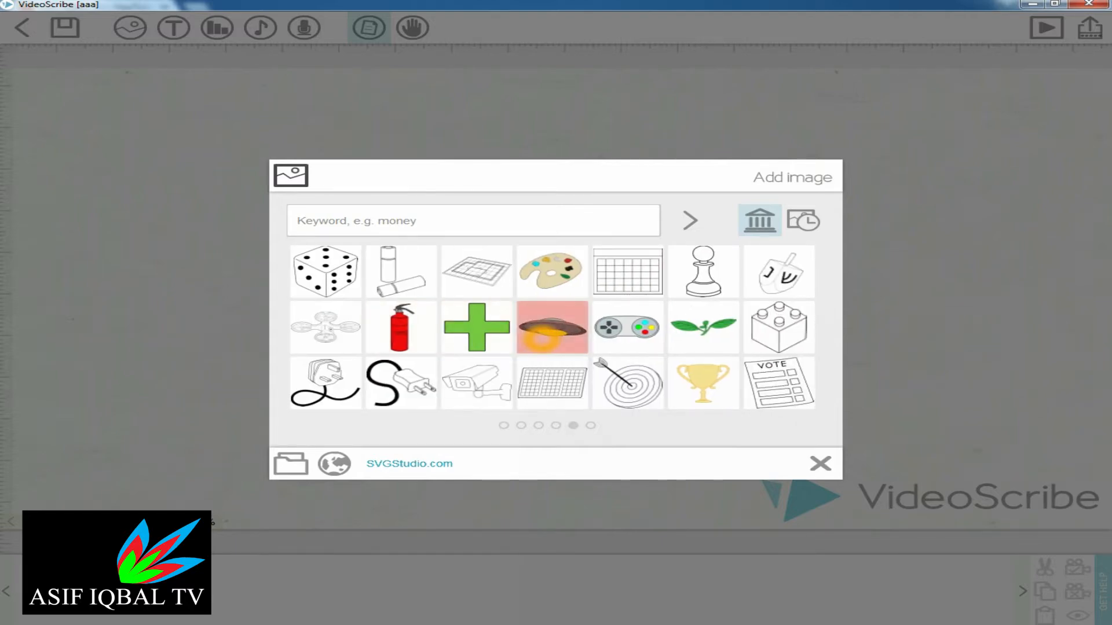
{"action": "scroll", "coordinate": [552, 327], "scroll_direction": "down", "scroll_amount": 1}
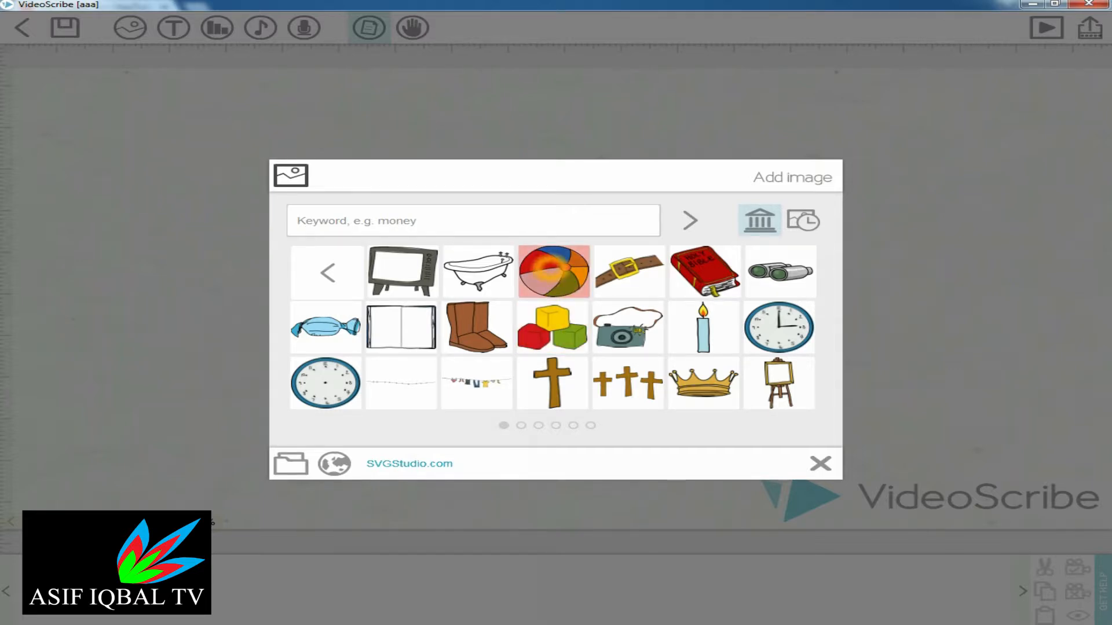
{"action": "left_click", "coordinate": [540, 266]}
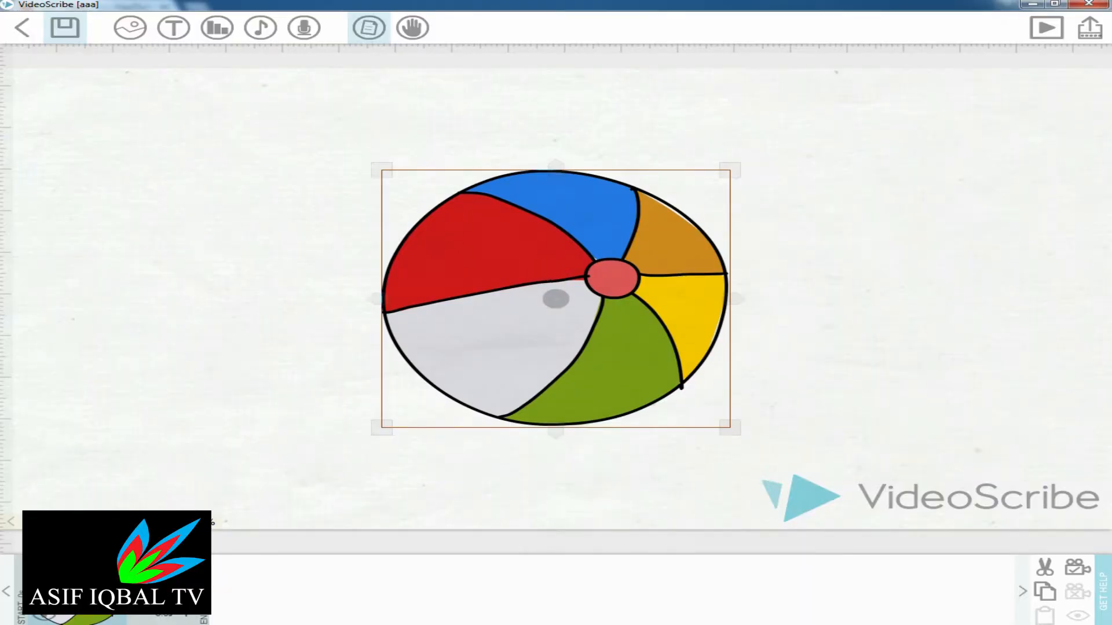
{"action": "left_click_drag", "start_coordinate": [382, 171], "coordinate": [519, 271]}
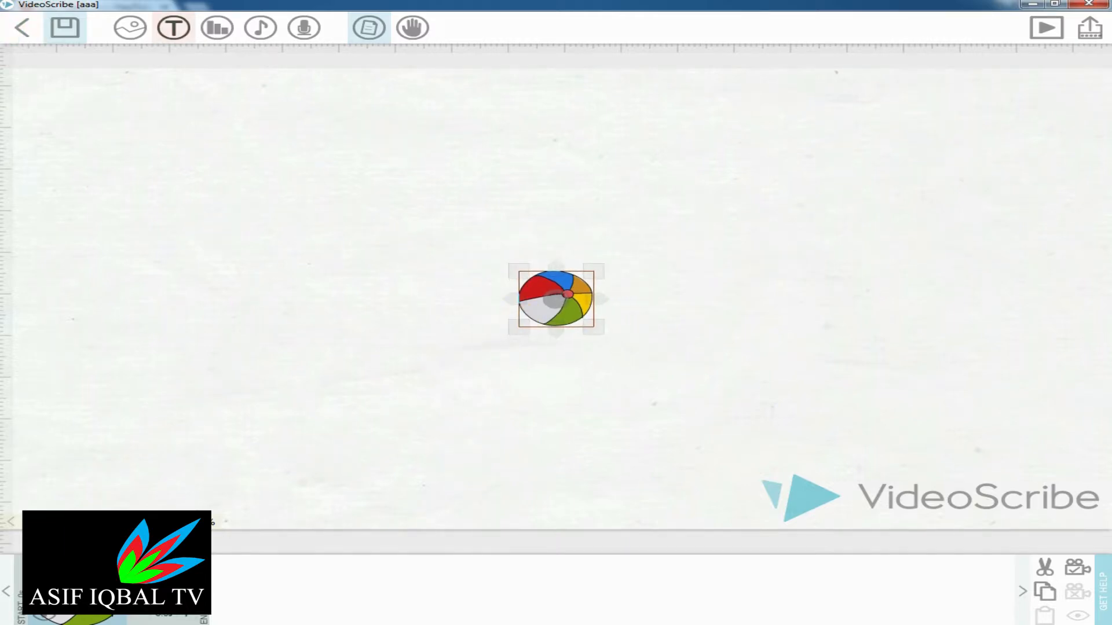
- Add the channel's name as a text element, enlarge it and place it above the beach ball
{"action": "left_click", "coordinate": [173, 27]}
{"action": "left_click", "coordinate": [471, 282]}
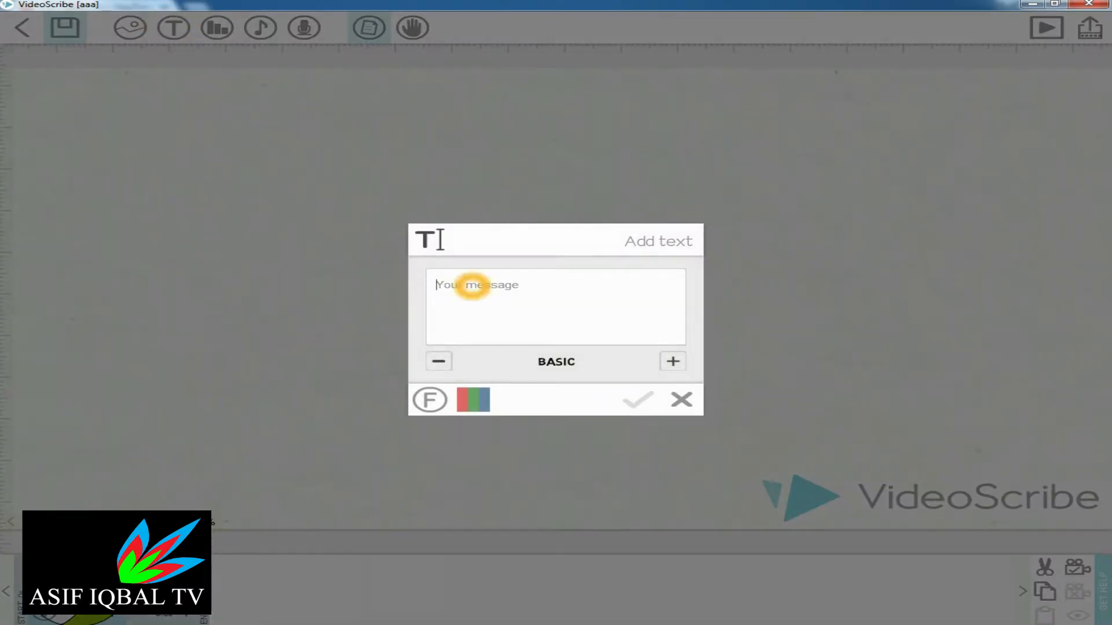
{"action": "type", "text": "Asif Iqbal TV"}
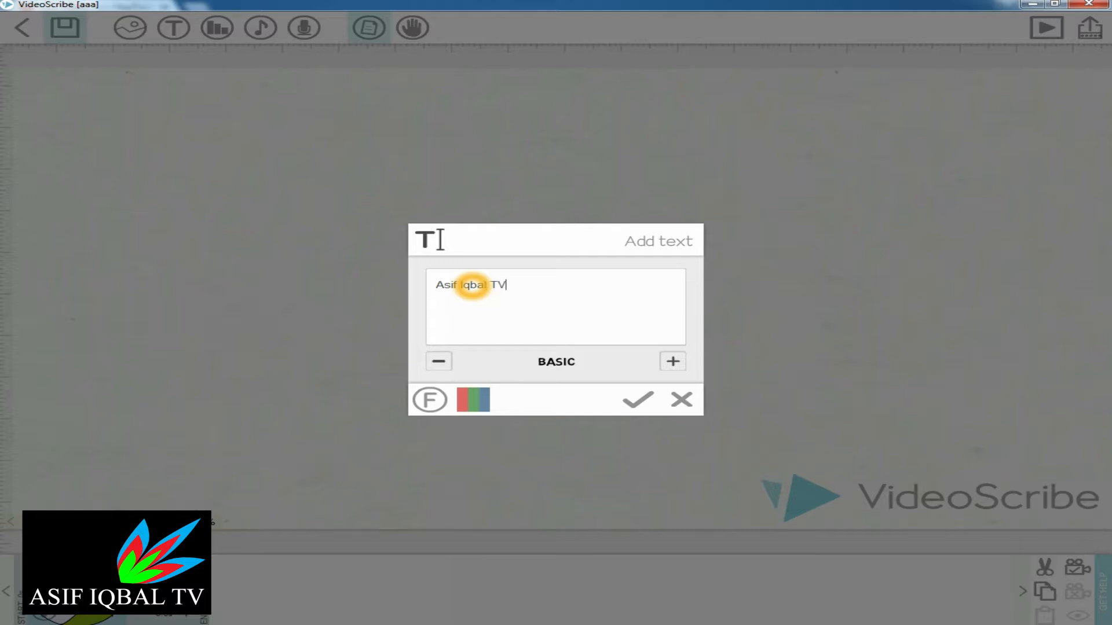
{"action": "left_click", "coordinate": [638, 400]}
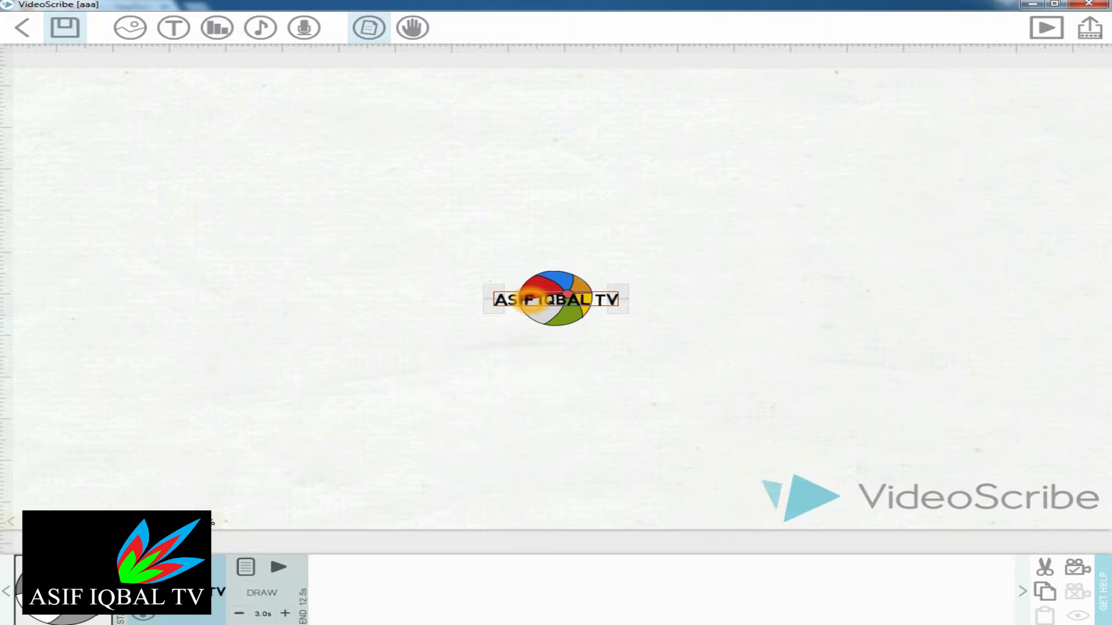
{"action": "left_click_drag", "start_coordinate": [531, 301], "coordinate": [469, 198]}
- Add the text "Like & Subscribe", enlarge it and place it between the channel title and the beach ball
{"action": "left_click", "coordinate": [174, 27]}
{"action": "left_click", "coordinate": [497, 335]}
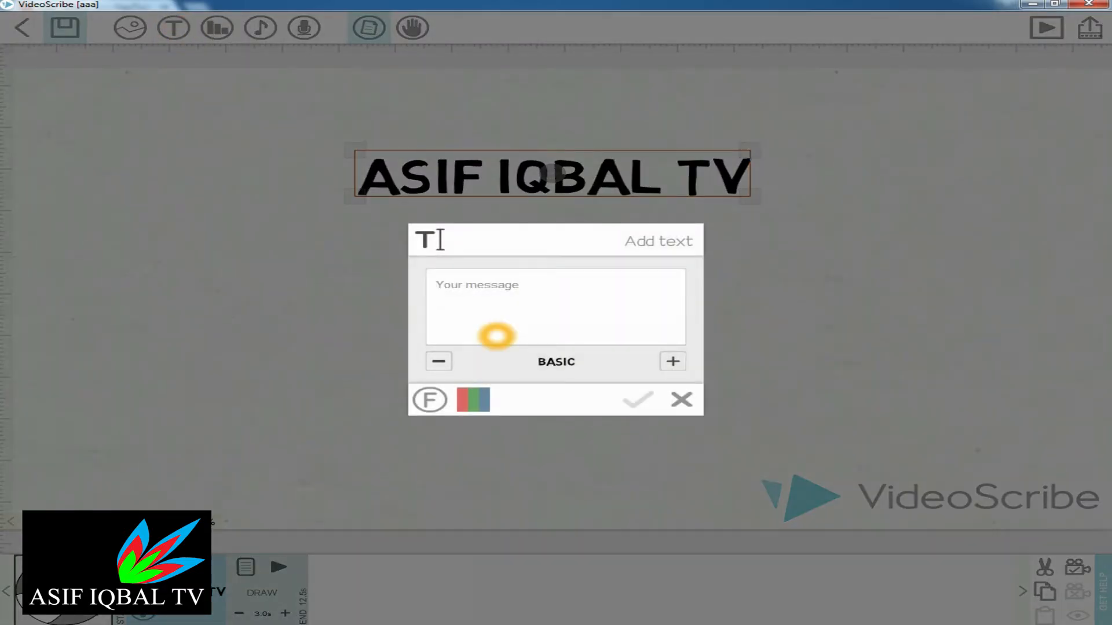
{"action": "type", "text": "Like & Subscribe"}
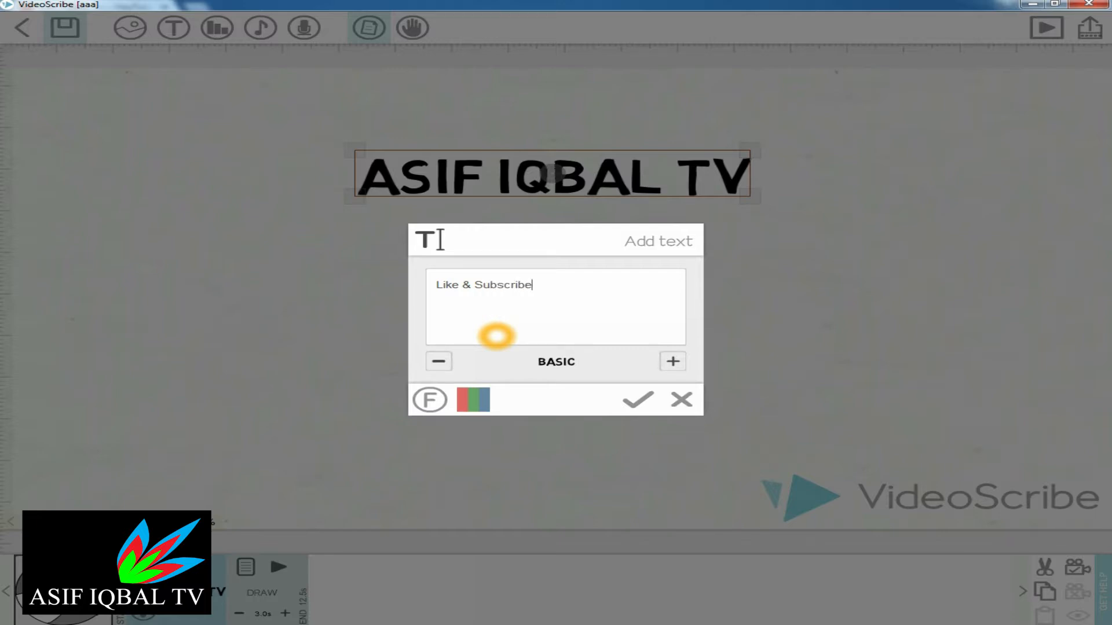
{"action": "left_click", "coordinate": [637, 399]}
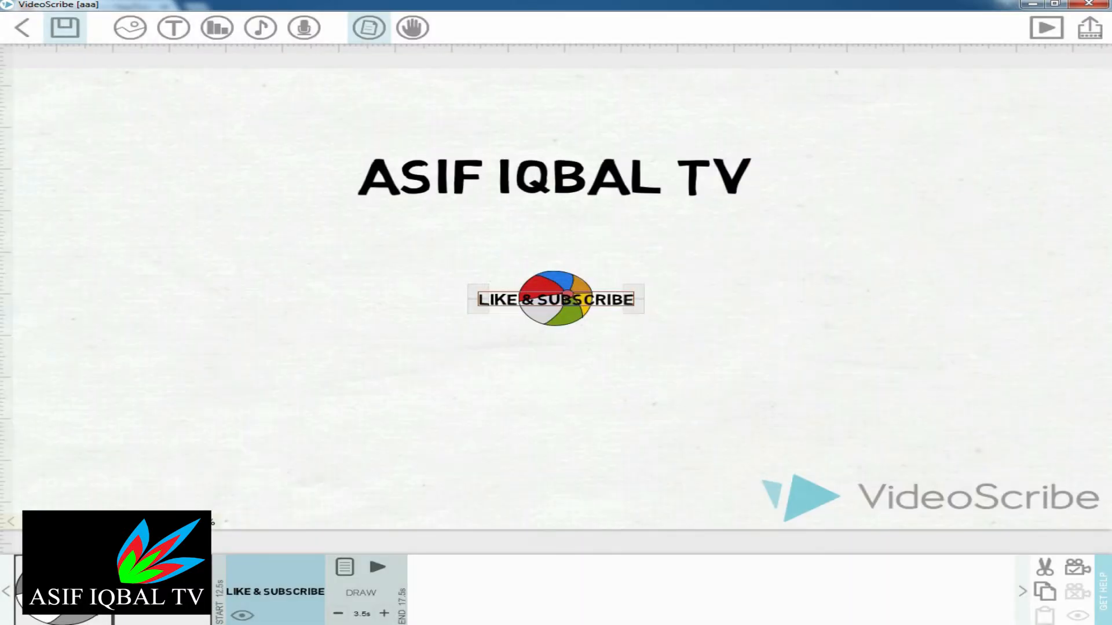
{"action": "left_click_drag", "start_coordinate": [531, 299], "coordinate": [357, 255]}
{"action": "left_click_drag", "start_coordinate": [457, 257], "coordinate": [466, 251]}
{"action": "left_click", "coordinate": [261, 244]}
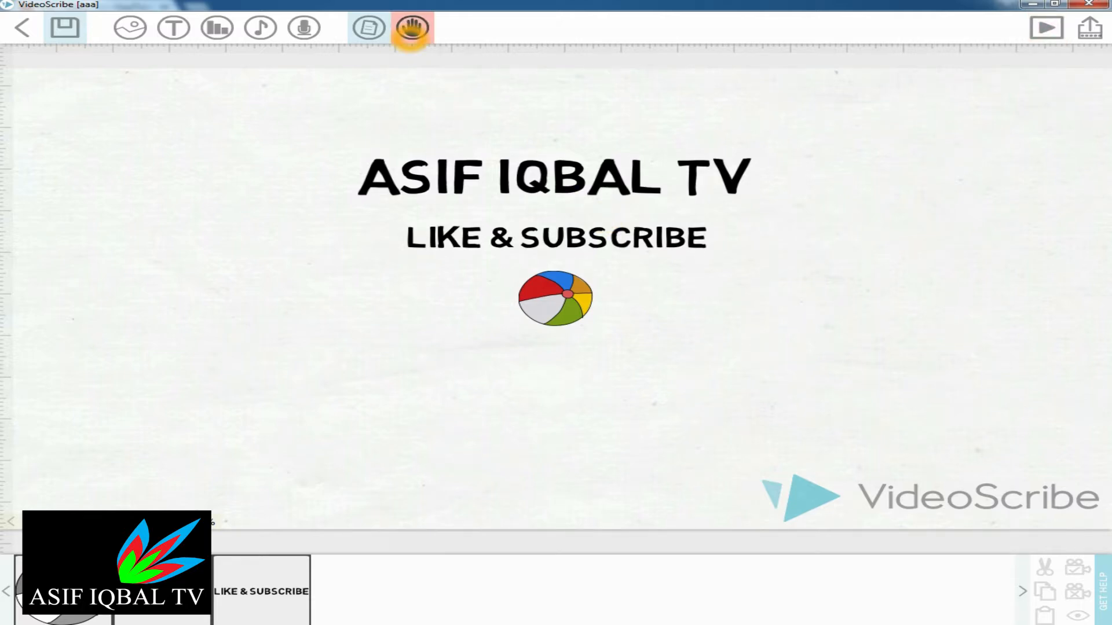
- Set the drawing hand to the first dark-sleeved arm in the hand library and play a preview of the scribe
{"action": "left_click", "coordinate": [412, 27]}
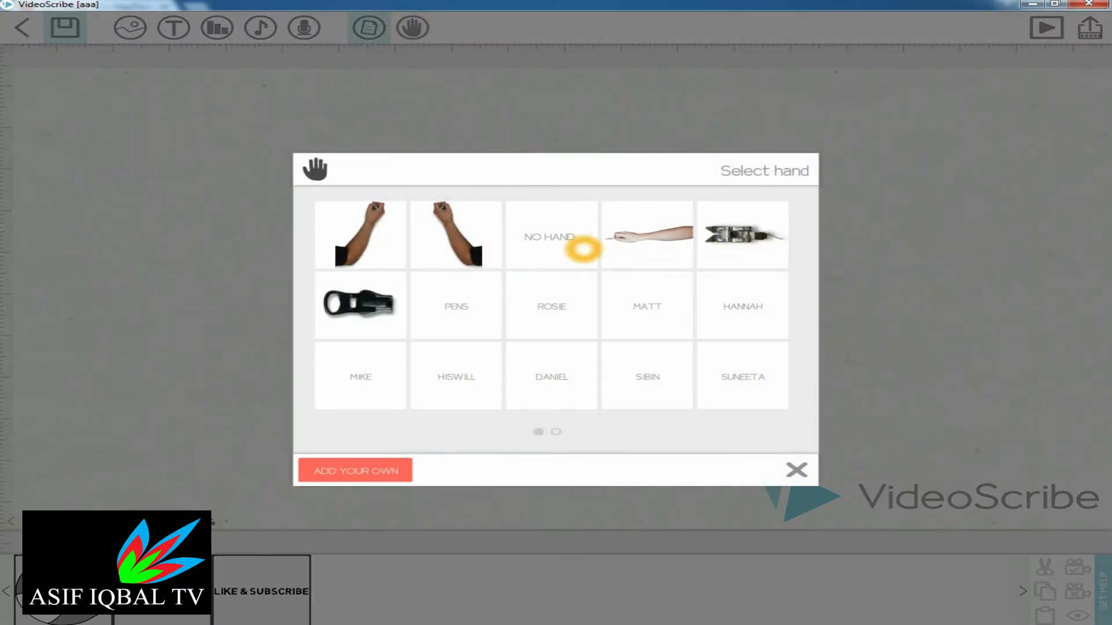
{"action": "left_click", "coordinate": [356, 234]}
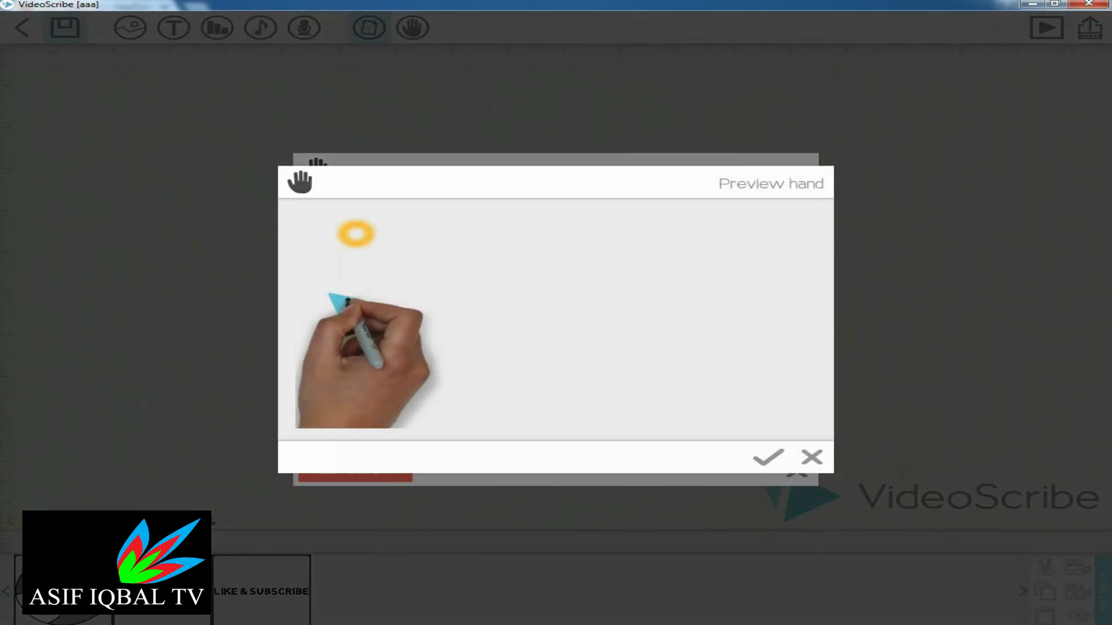
{"action": "left_click", "coordinate": [769, 458]}
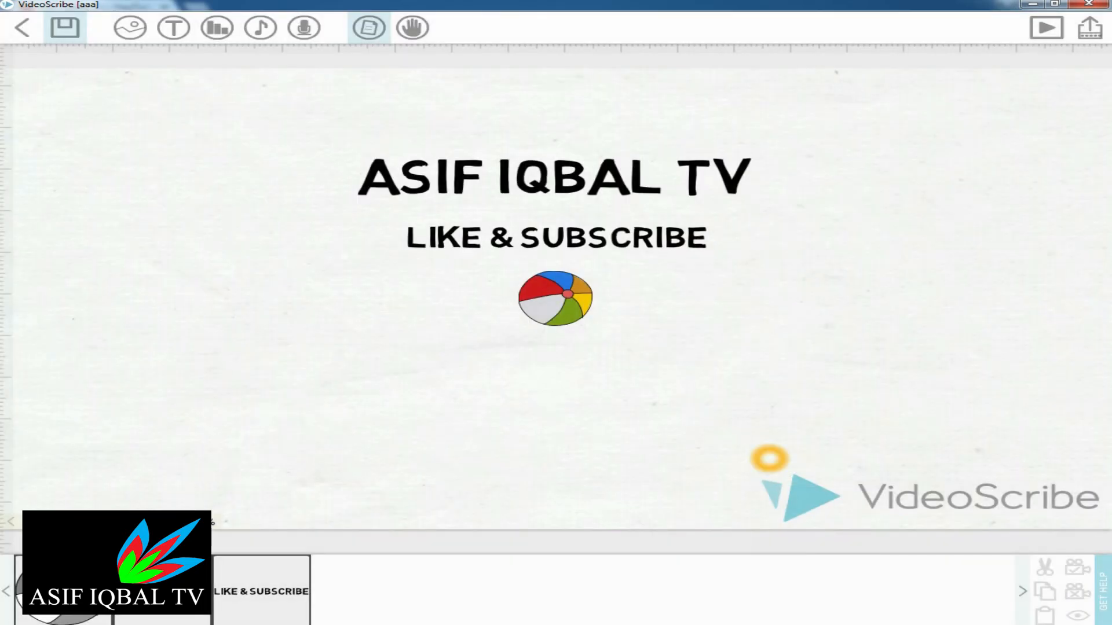
{"action": "left_click", "coordinate": [1046, 27]}
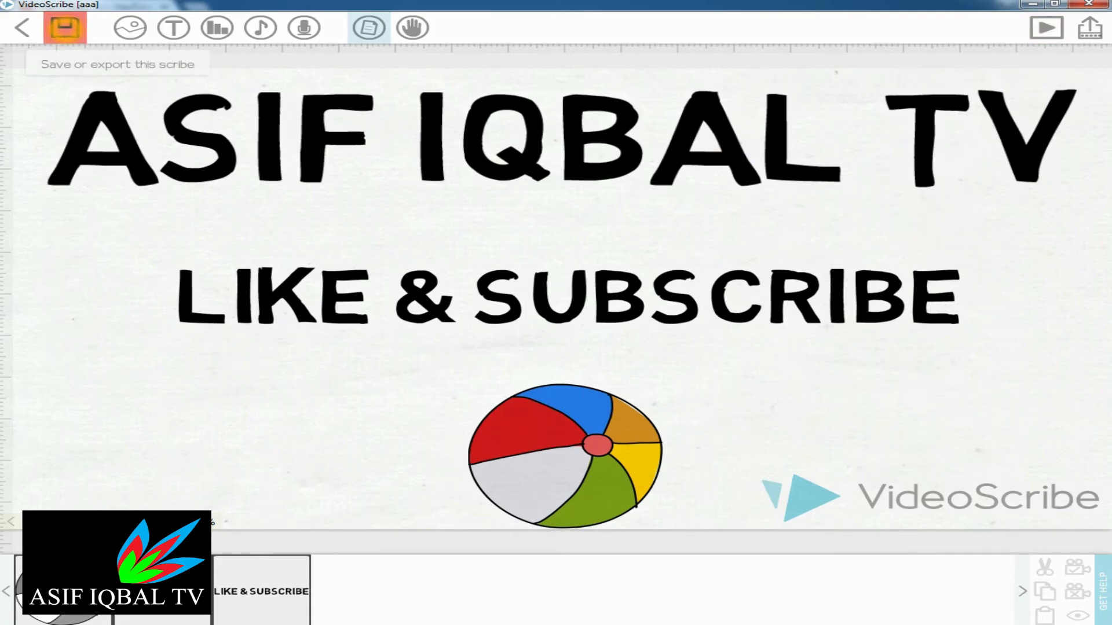
- Open the save options for the scribe
{"action": "left_click", "coordinate": [64, 27]}
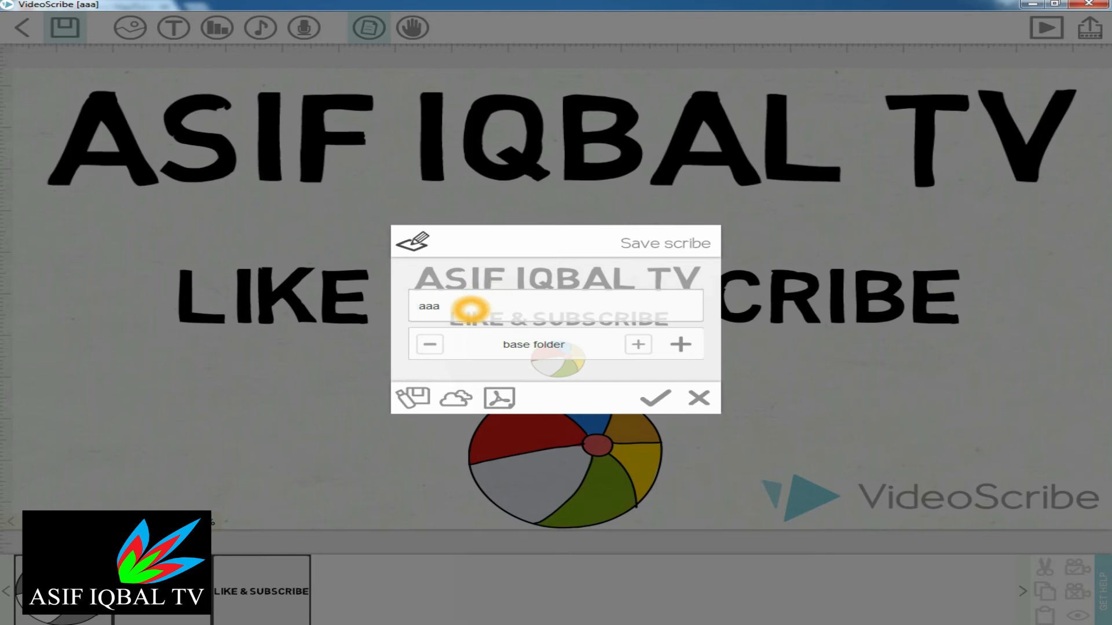